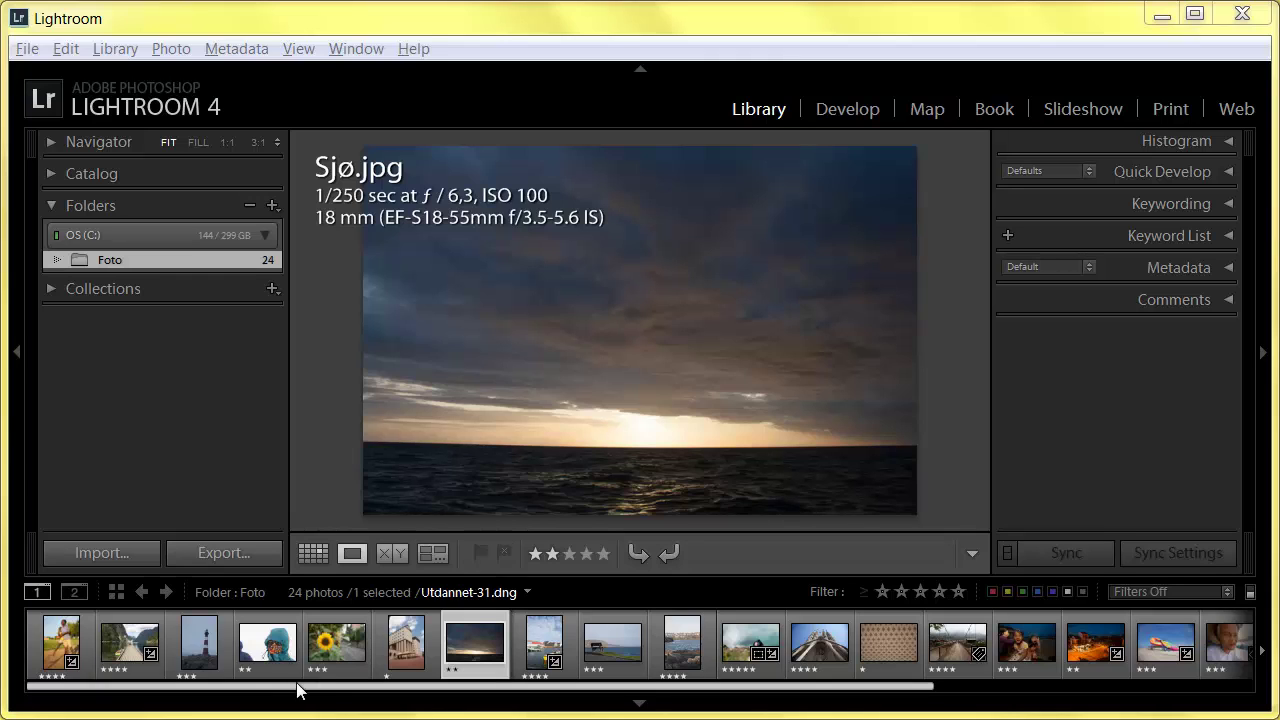
- Show Utdannet-1.dng enlarged in Loupe view with the folders, left panel and toolbar hidden
click(47, 658)
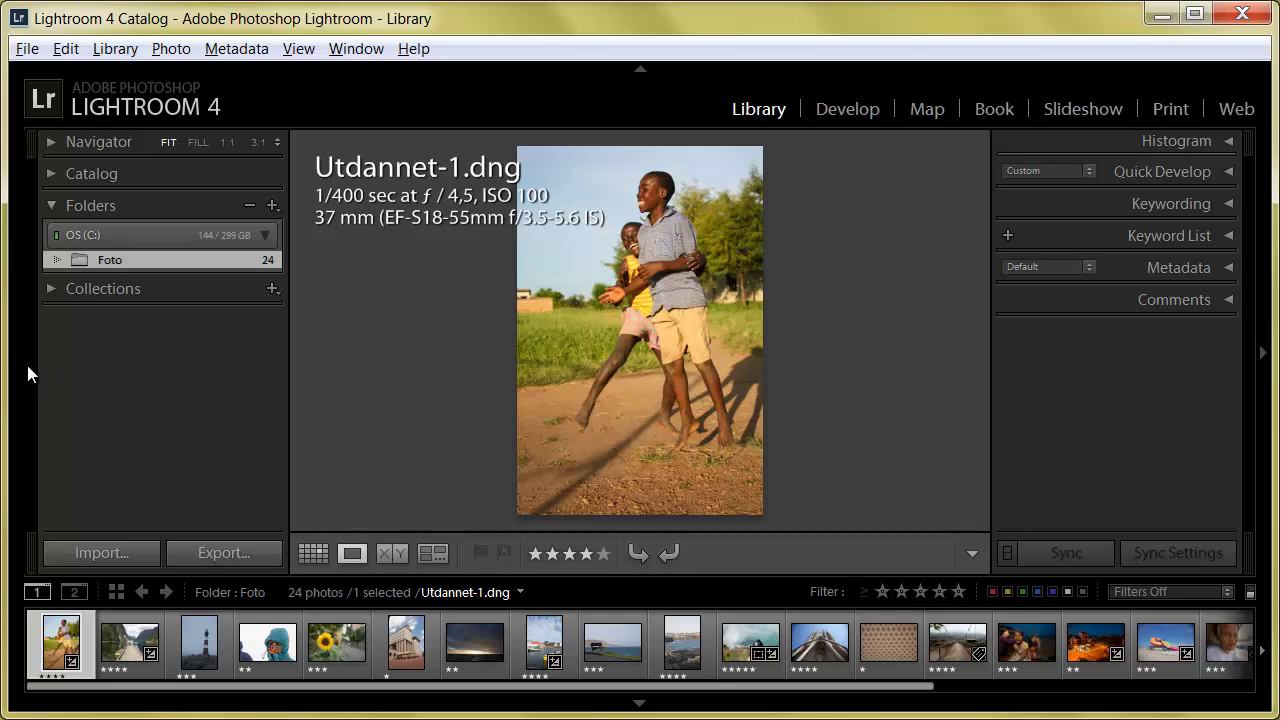
click(49, 205)
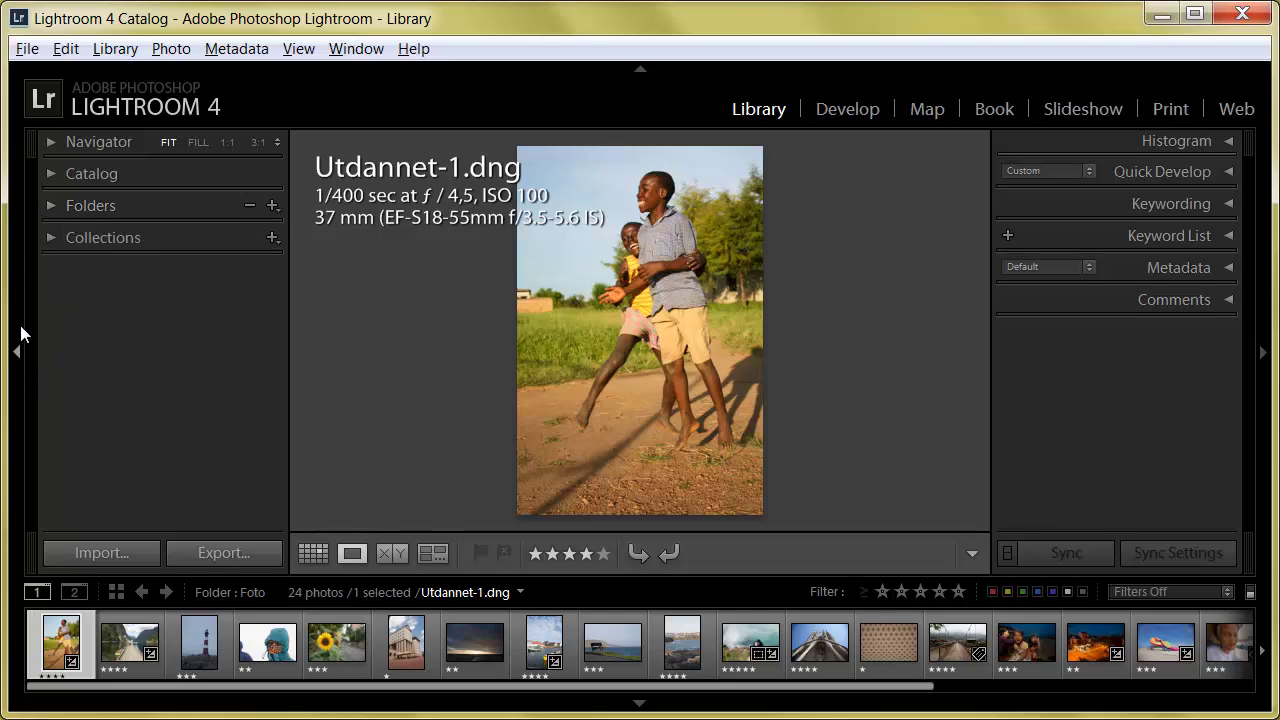
click(18, 351)
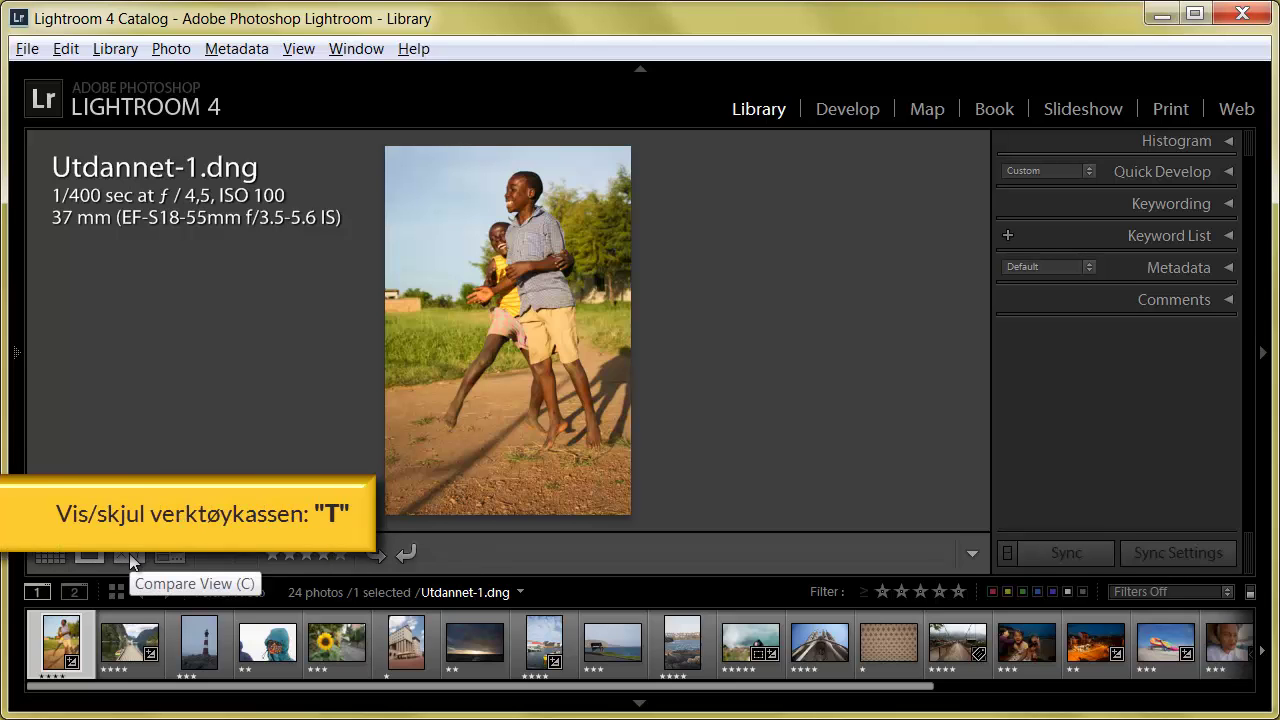
key(t)
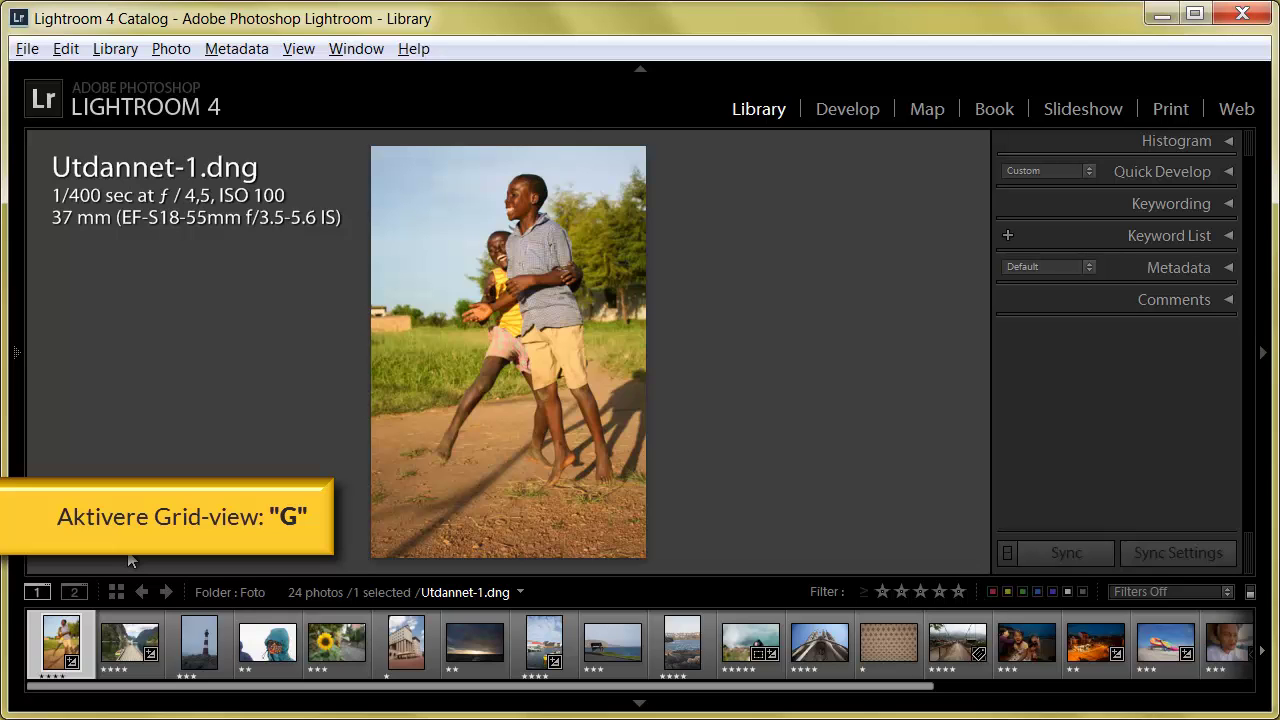
key(g)
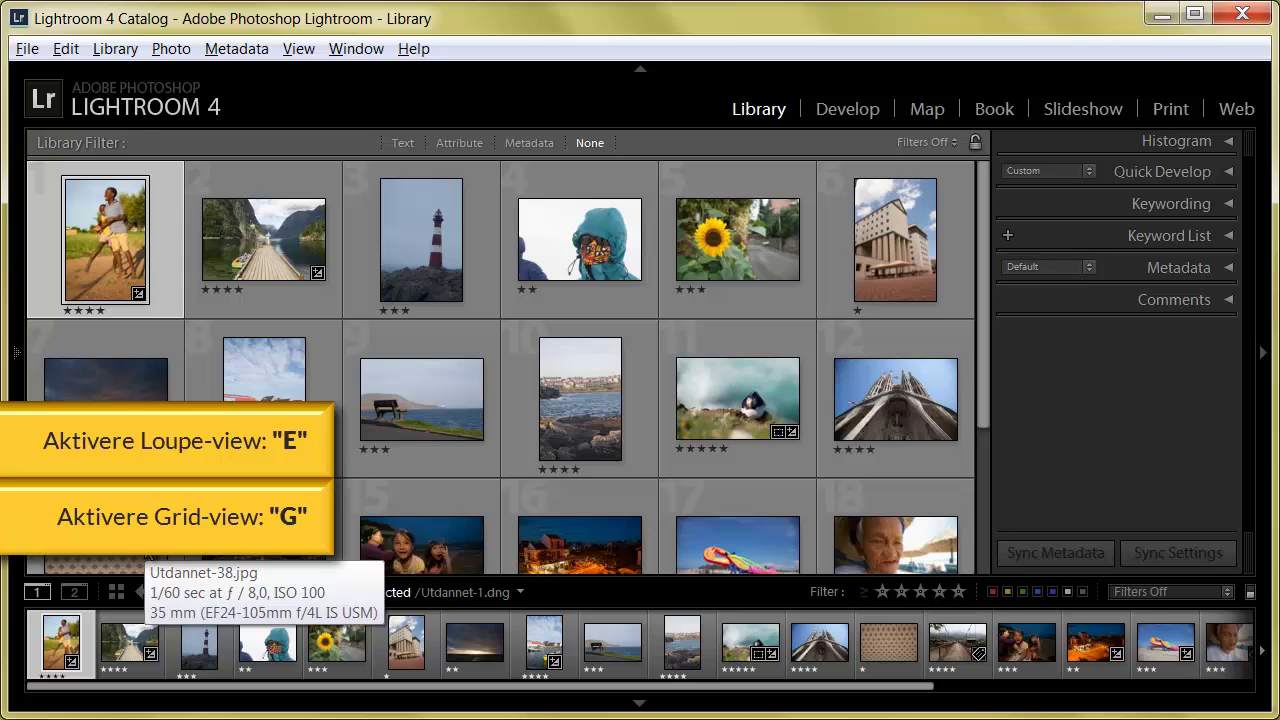
key(e)
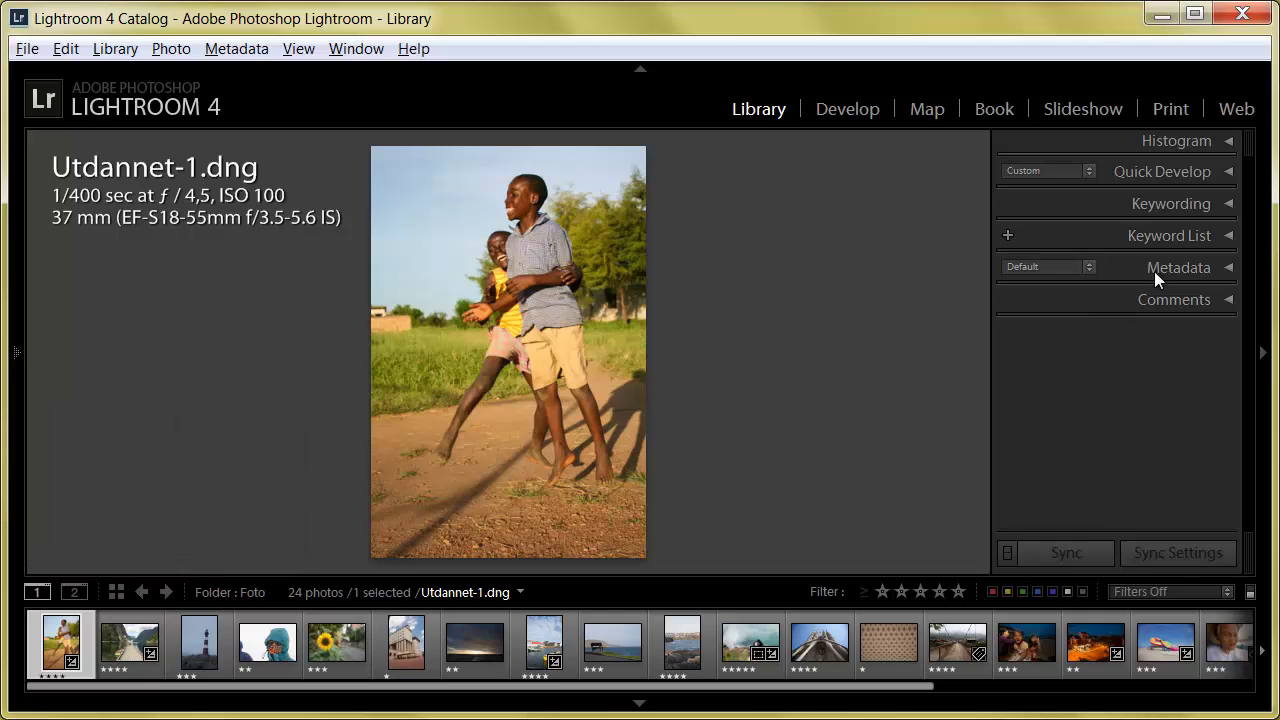
- Add the keywords Uganda, Barn, Barnehjem to Utdannet-1.dng in the Keywording panel
click(1228, 204)
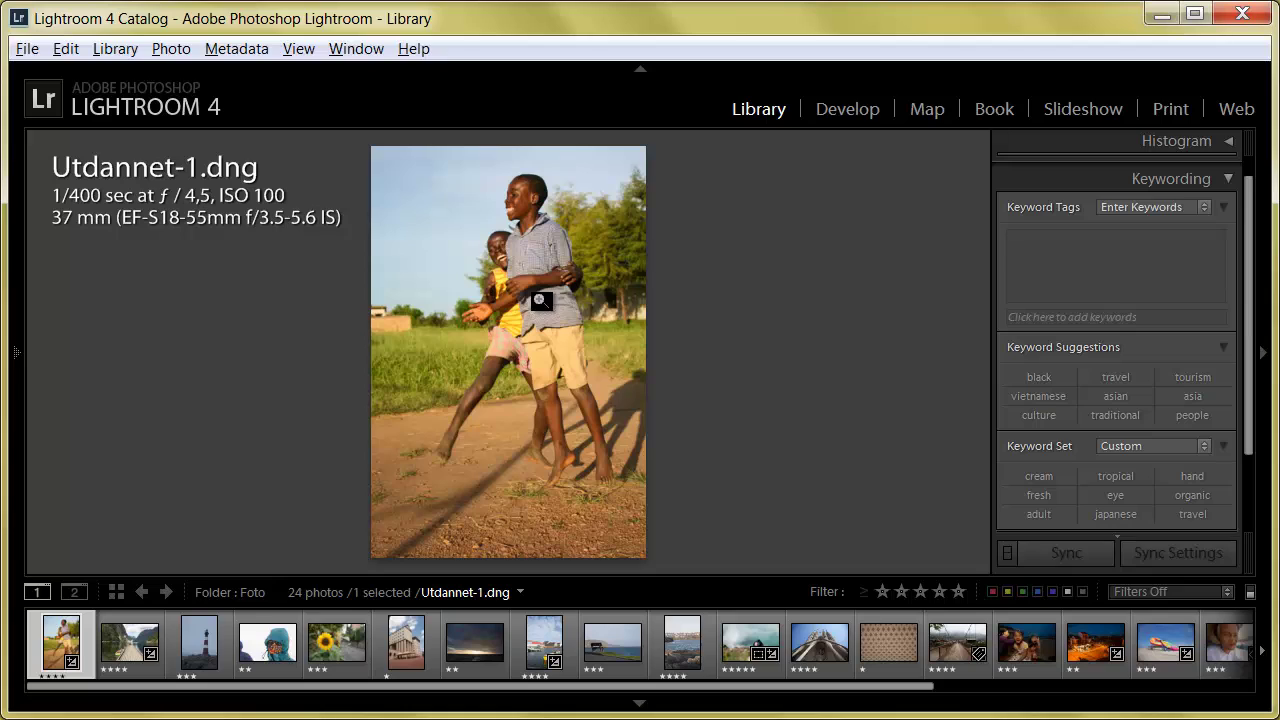
click(1031, 255)
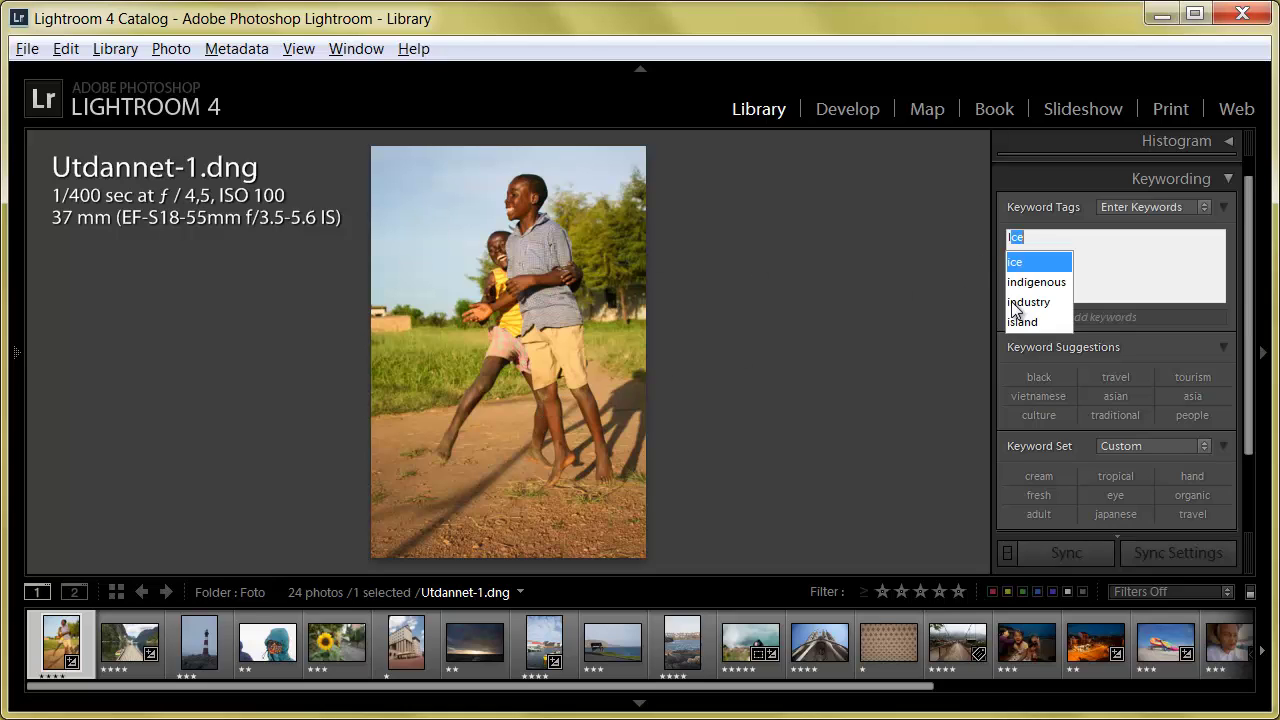
text(Uganda, )
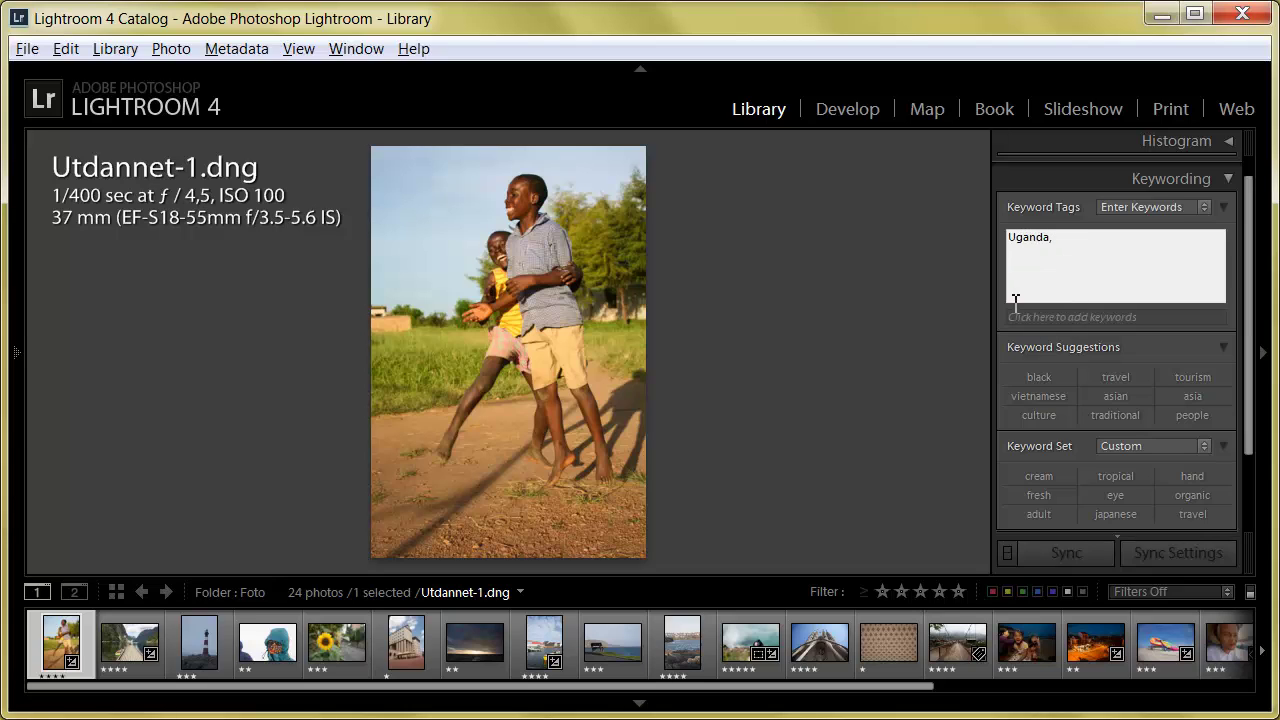
text(Barn, )
text(Barnehjem)
- Tag the fjord photo with Norge, Fjord and the lighthouse photo with Lyshus, Sjø, Kyst, Norge, Blå
click(130, 640)
click(1093, 261)
text(N)
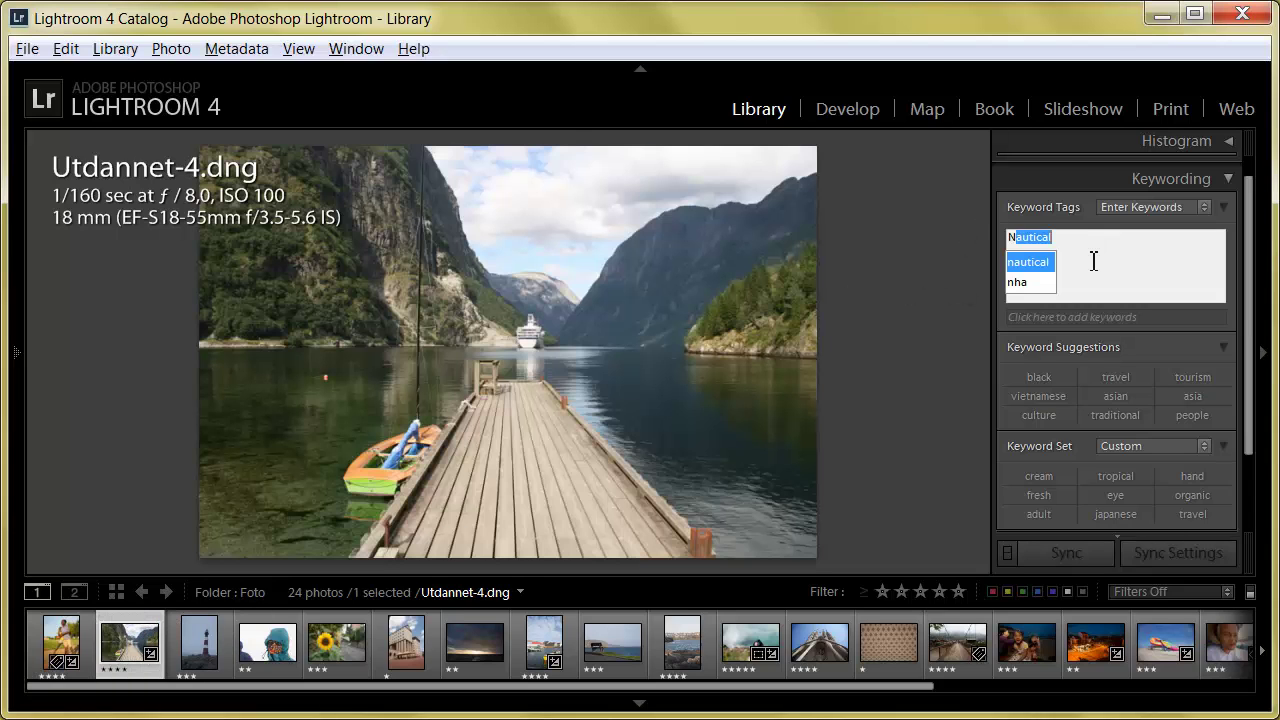
text(orge, )
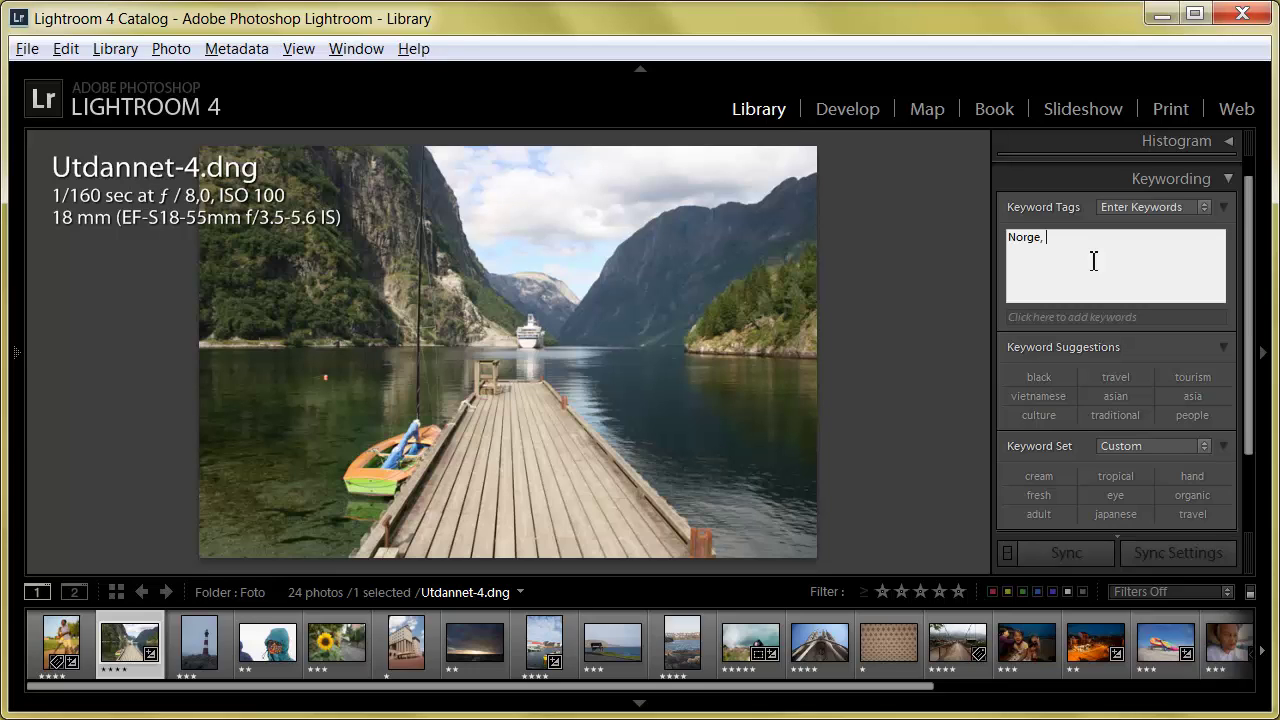
text(Fjord)
key(ctrl+Right)
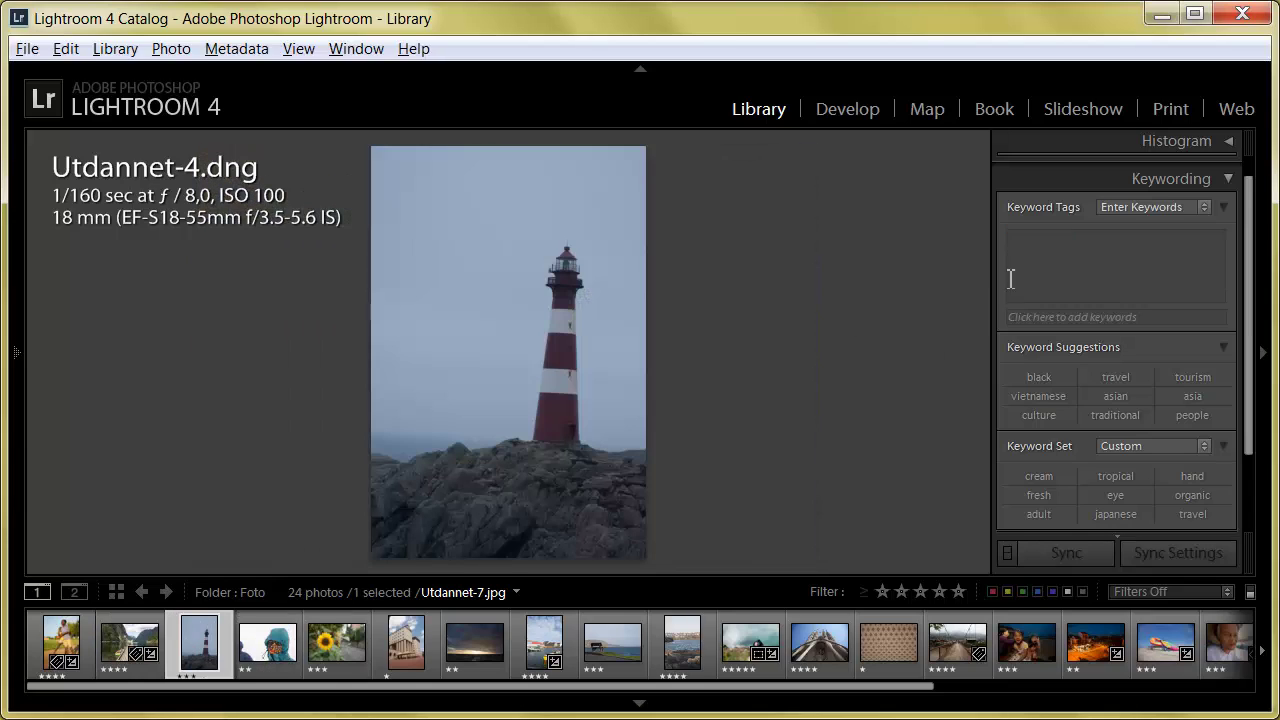
text(Ly)
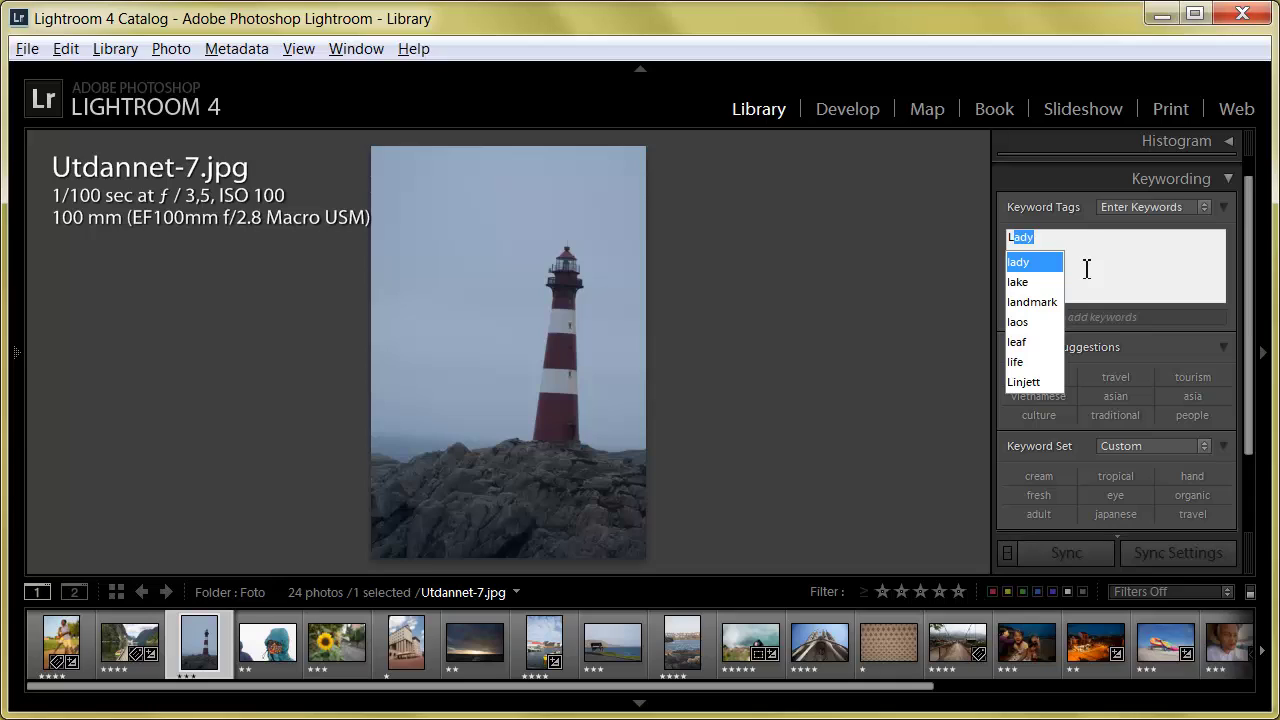
text(shus, )
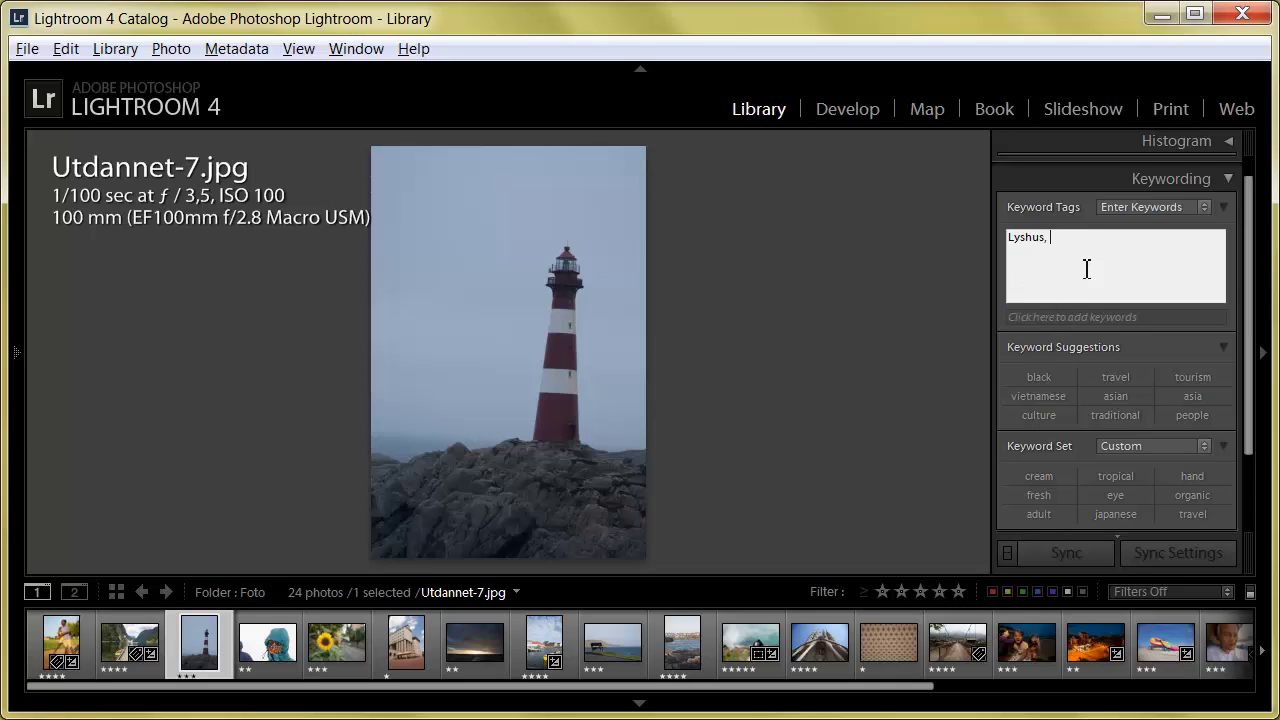
text(Sjø)
text(, Ky)
text(st, Norg)
text(e, )
text(Blå)
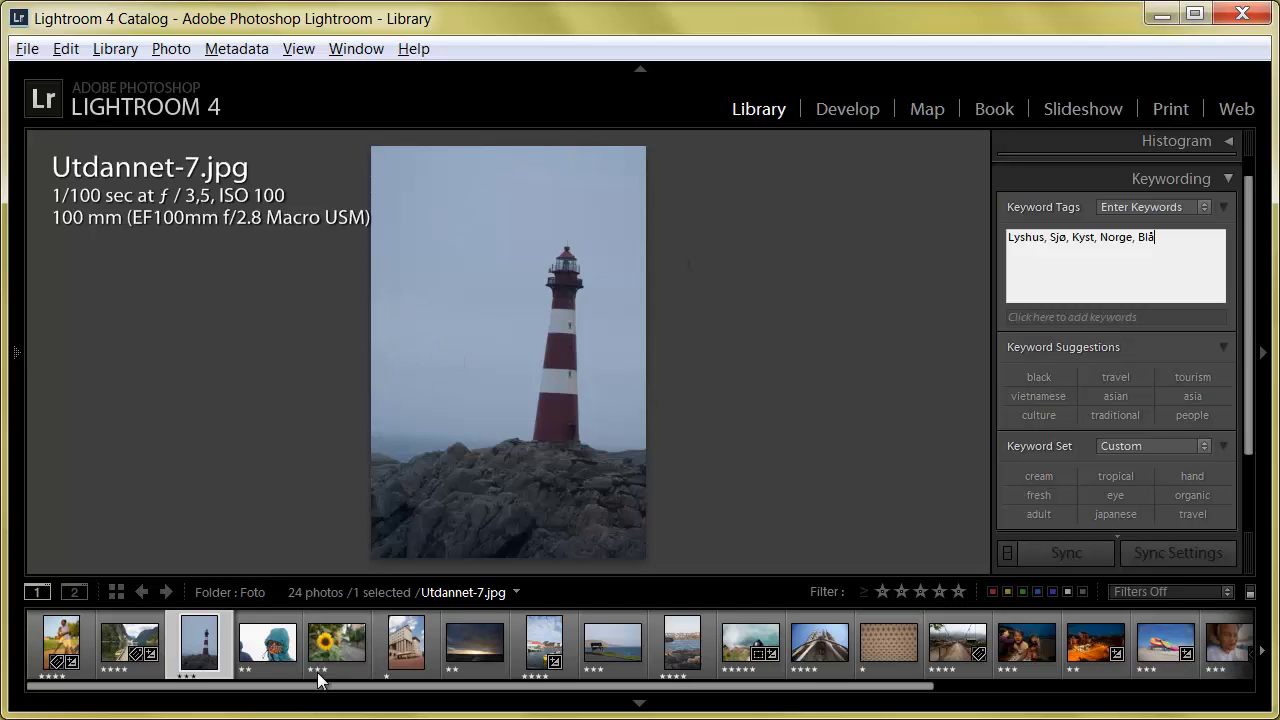
- Click through the filmstrip photos, starting at Sjø.jpg, to check their keyword tags
click(474, 642)
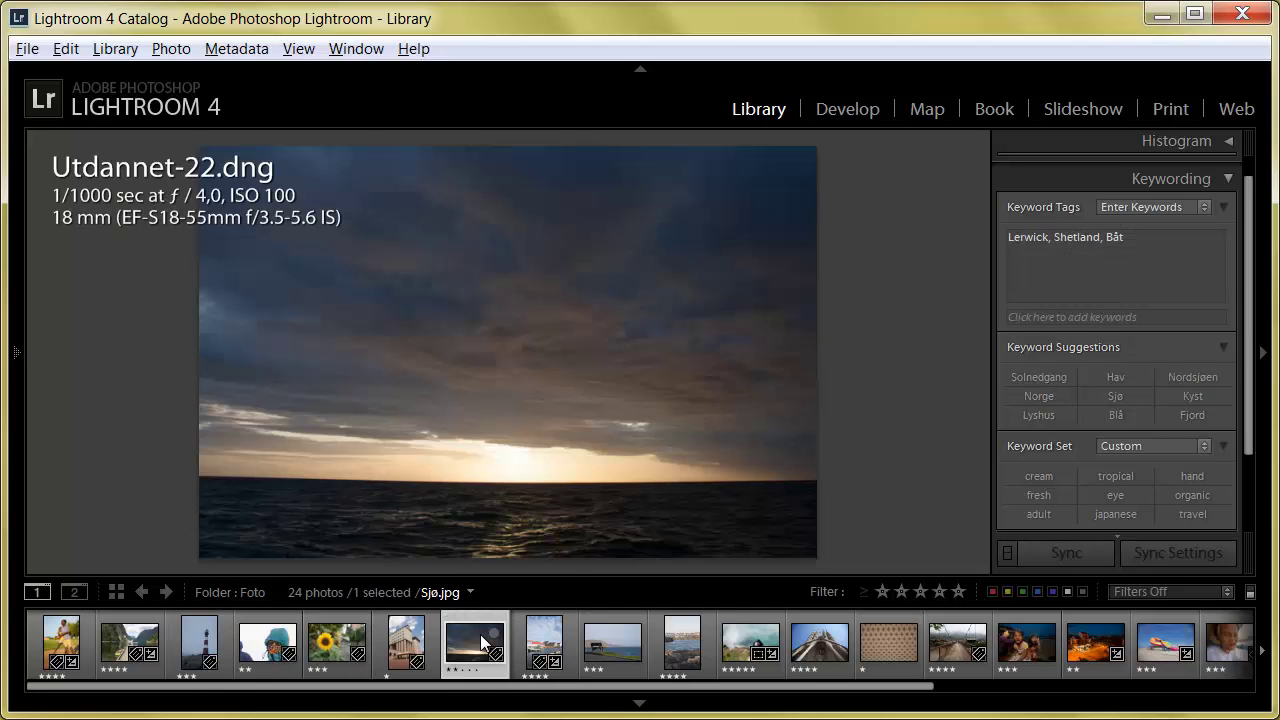
click(197, 648)
click(267, 645)
click(337, 645)
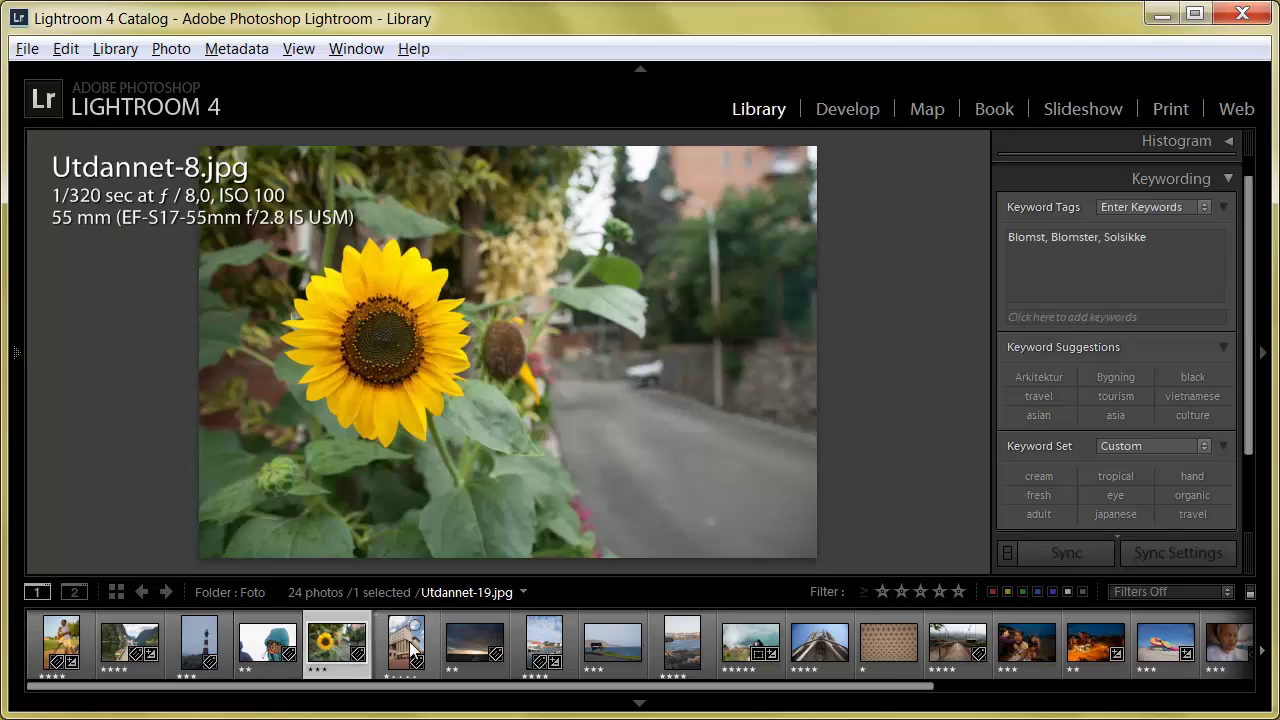
click(404, 645)
- Step back through the photos, ending on Utdannet-1.dng tagged Barn, Barnehjem, Uganda
key(Right)
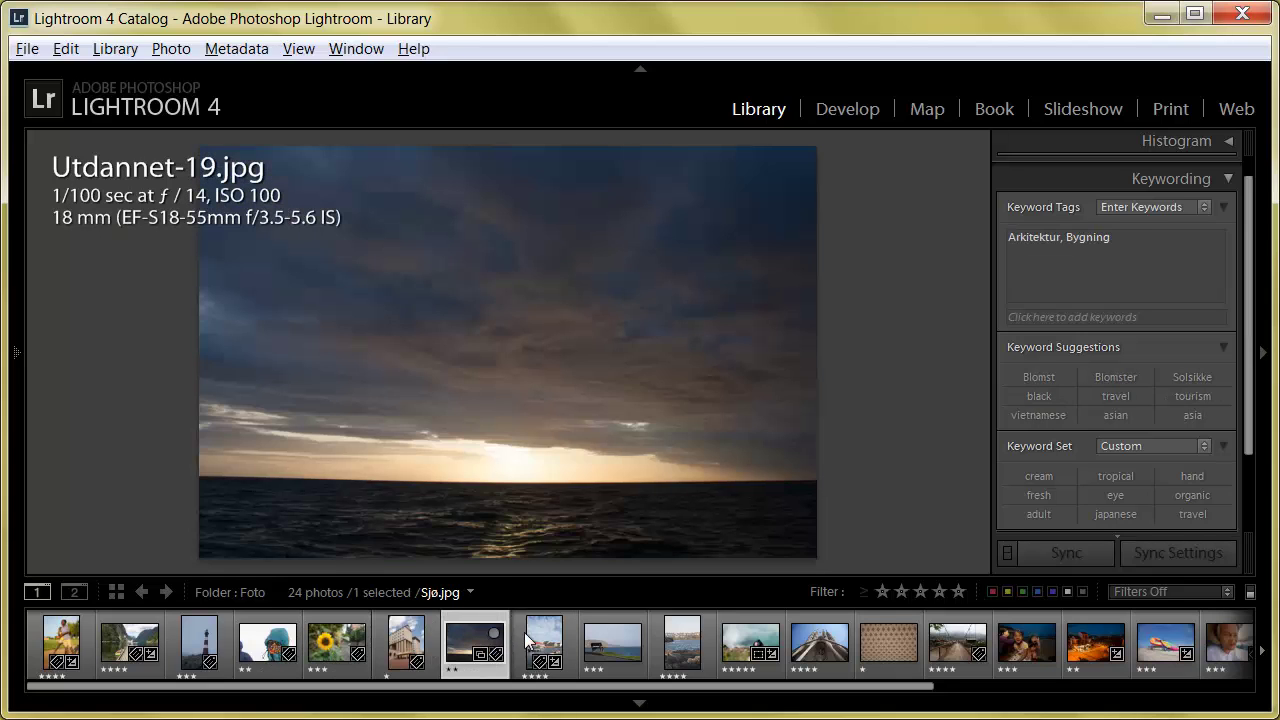
key(Right)
key(Left)
click(267, 645)
click(197, 648)
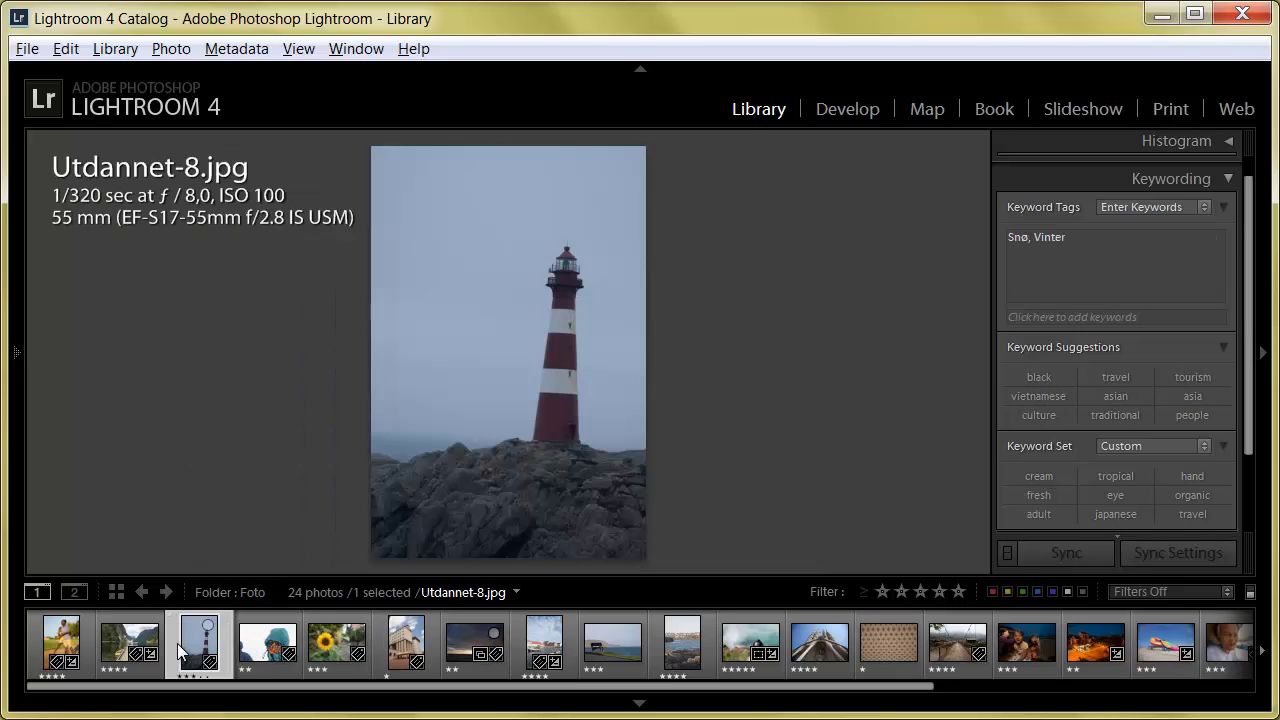
click(115, 651)
key(Left)
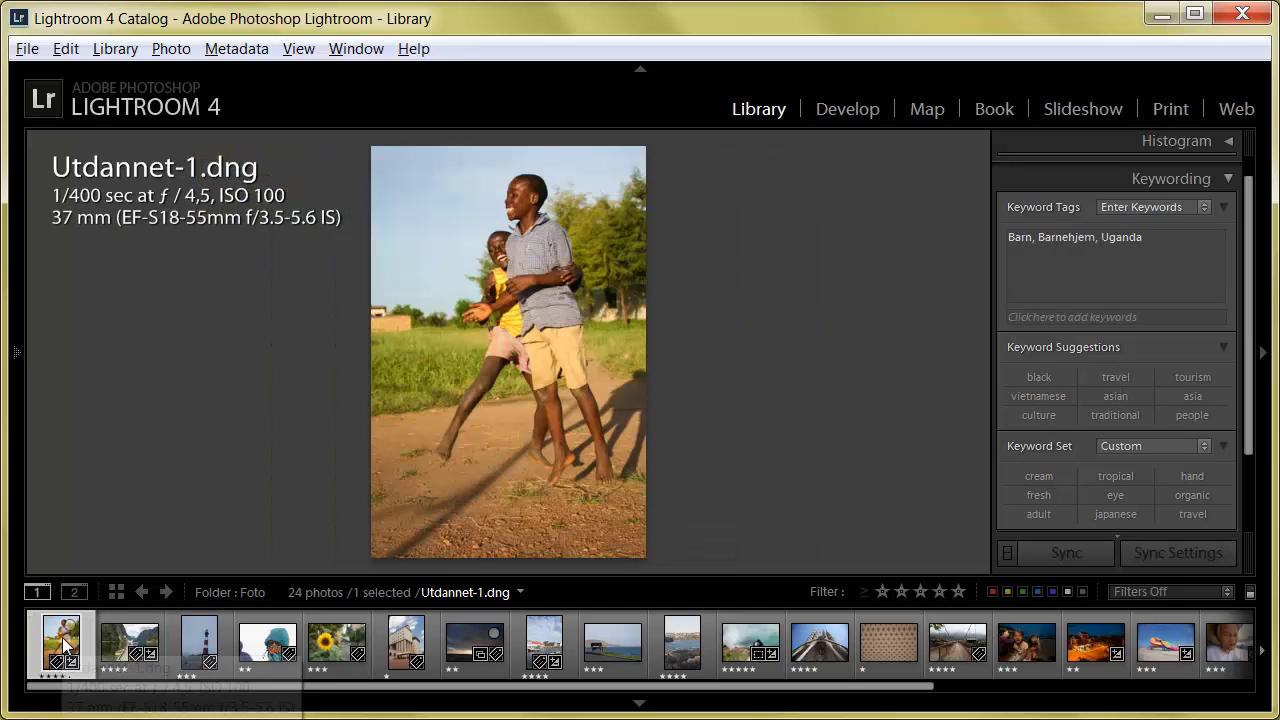